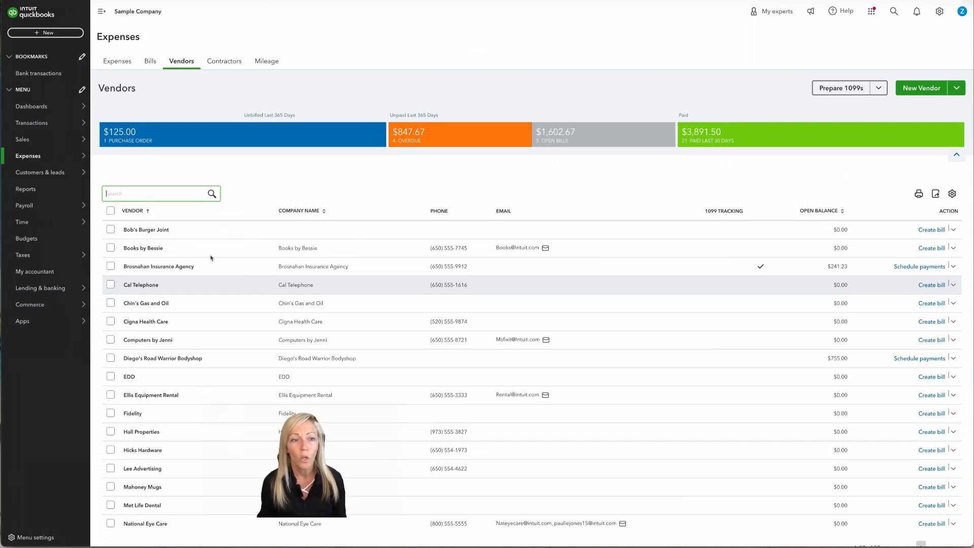
pyautogui.click(155, 194)
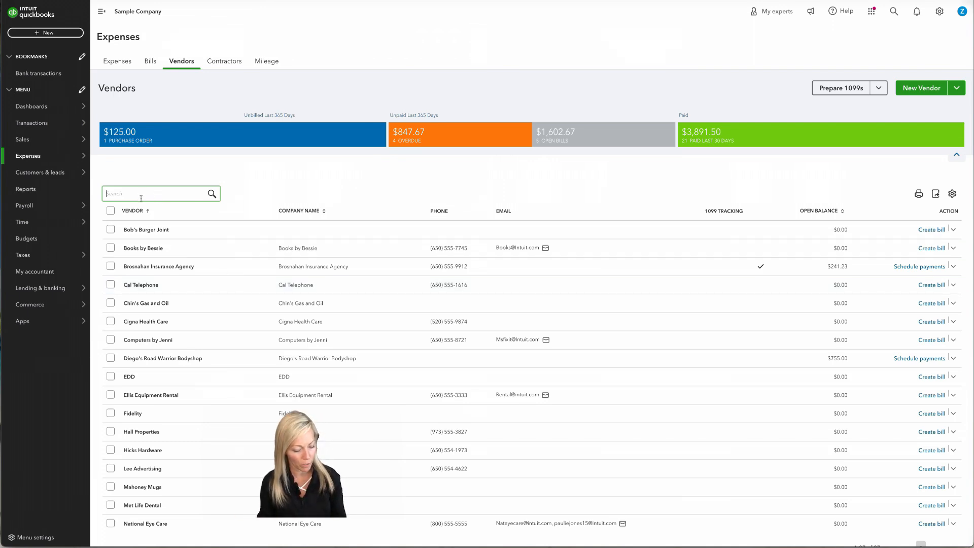
pyautogui.write('sh')
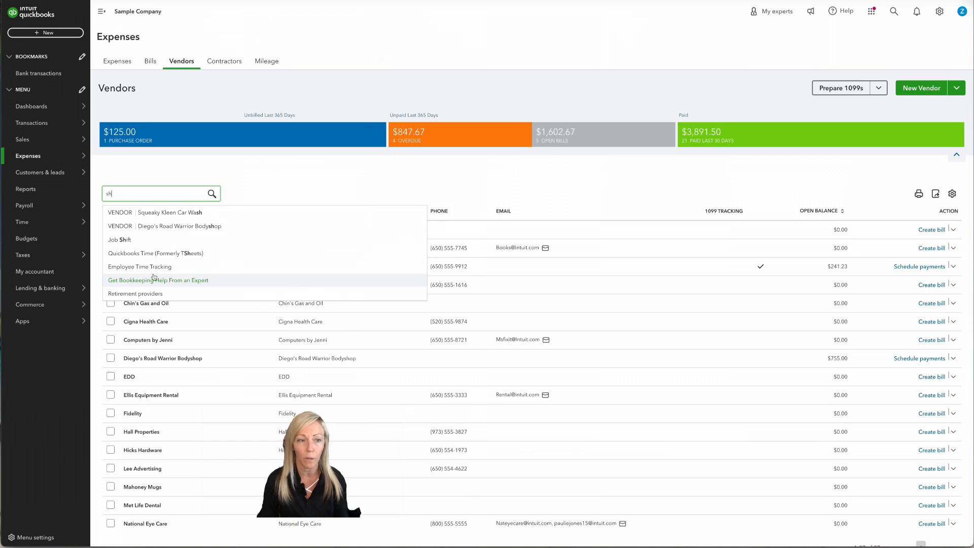
pyautogui.press('BackSpace')
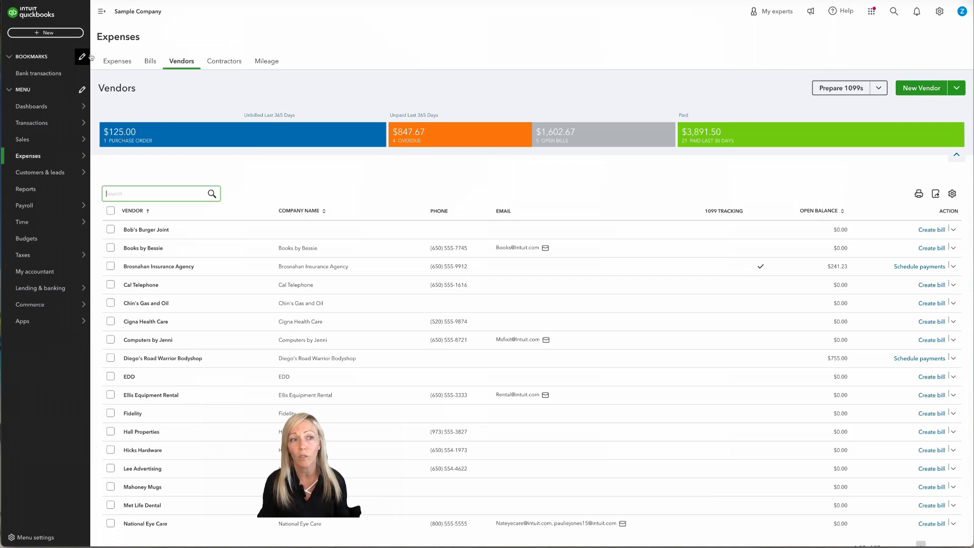
# Step: Start a new vendor record from the + New menu
pyautogui.click(48, 33)
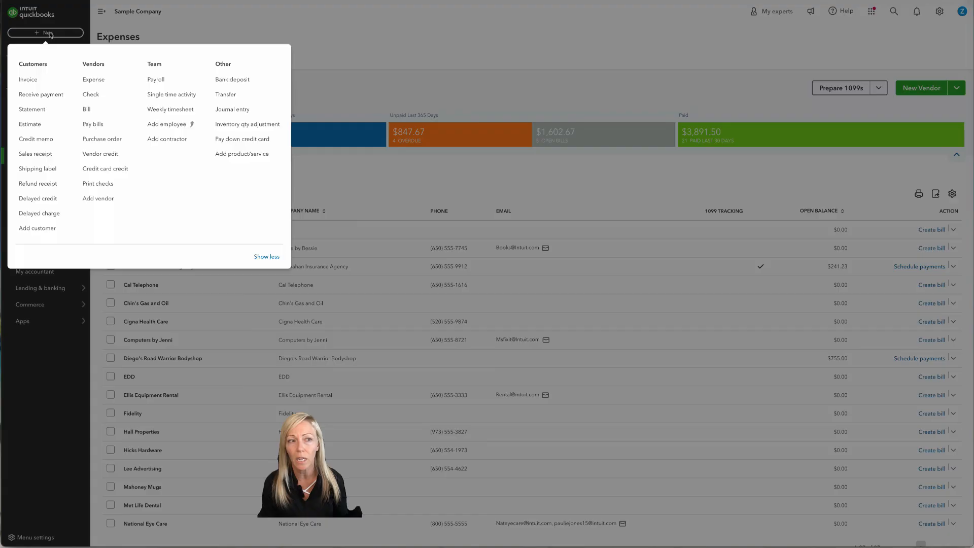
pyautogui.click(98, 198)
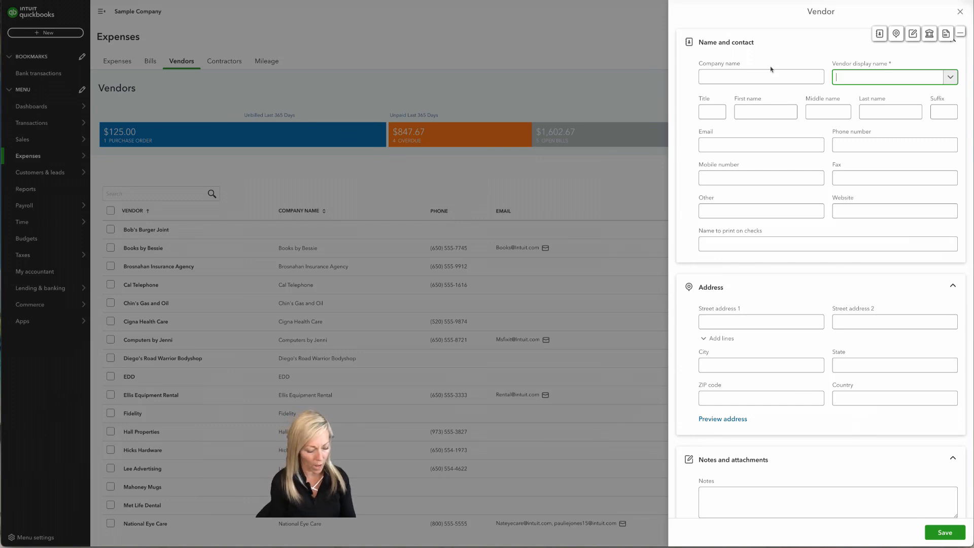
# Step: Enter OhMySolutions LLC as display name, plus the contact's first name, last name and e-mail
pyautogui.write('OhMySoluti')
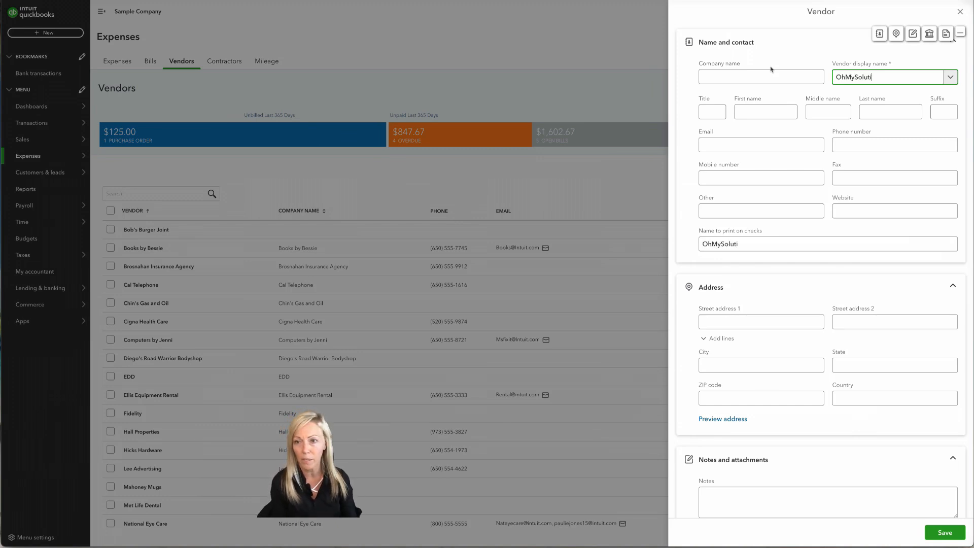
pyautogui.write('ons LLC')
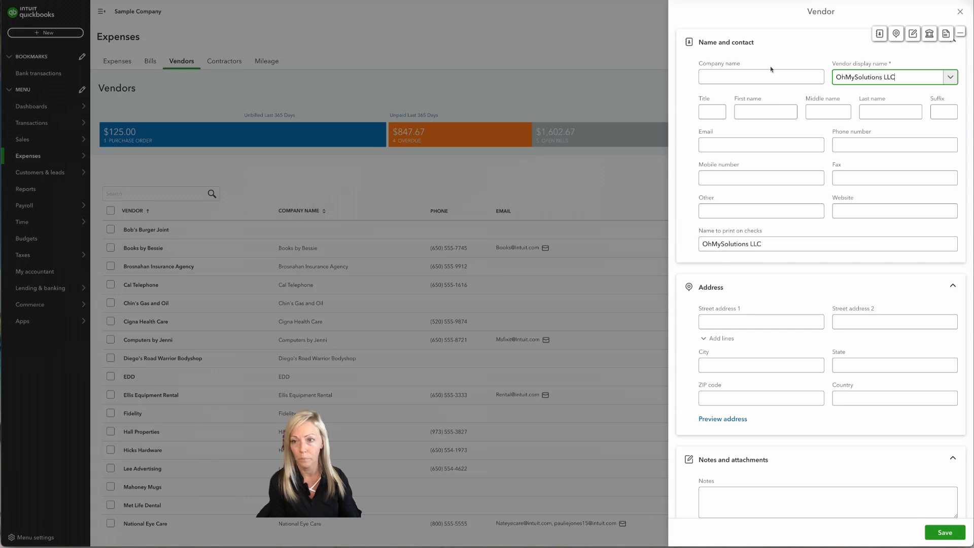
pyautogui.press('Tab')
pyautogui.press('Tab')
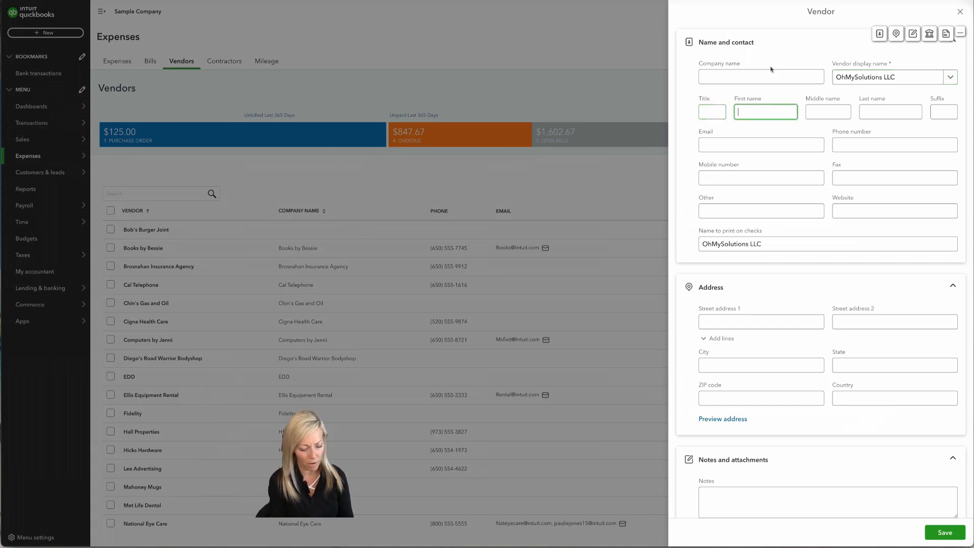
pyautogui.press('Tab')
pyautogui.press('Tab')
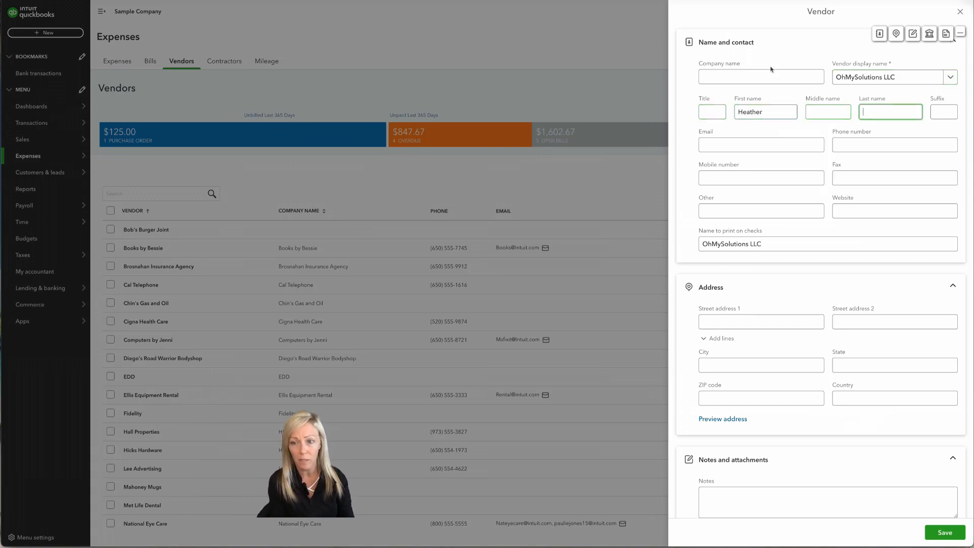
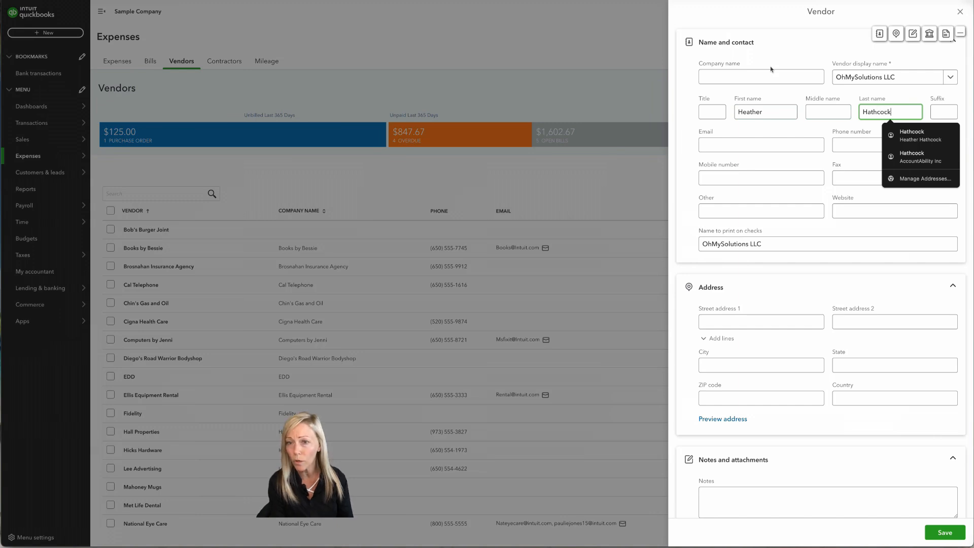
pyautogui.press('Tab')
pyautogui.press('Tab')
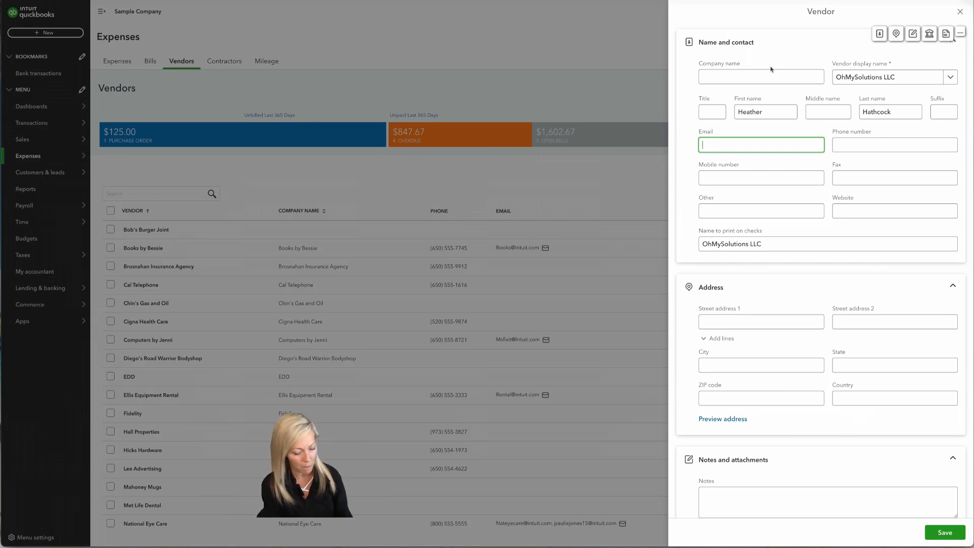
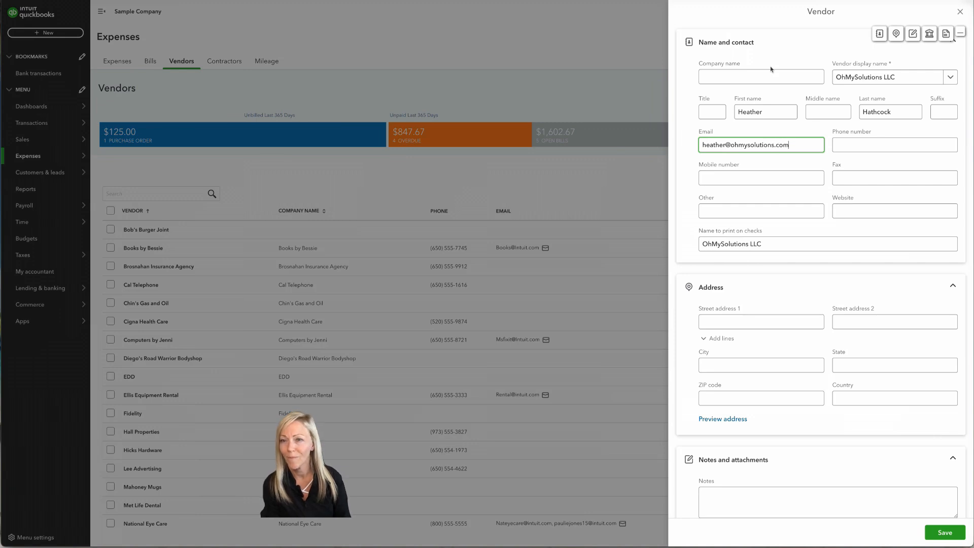
pyautogui.press('Tab')
pyautogui.press('Tab')
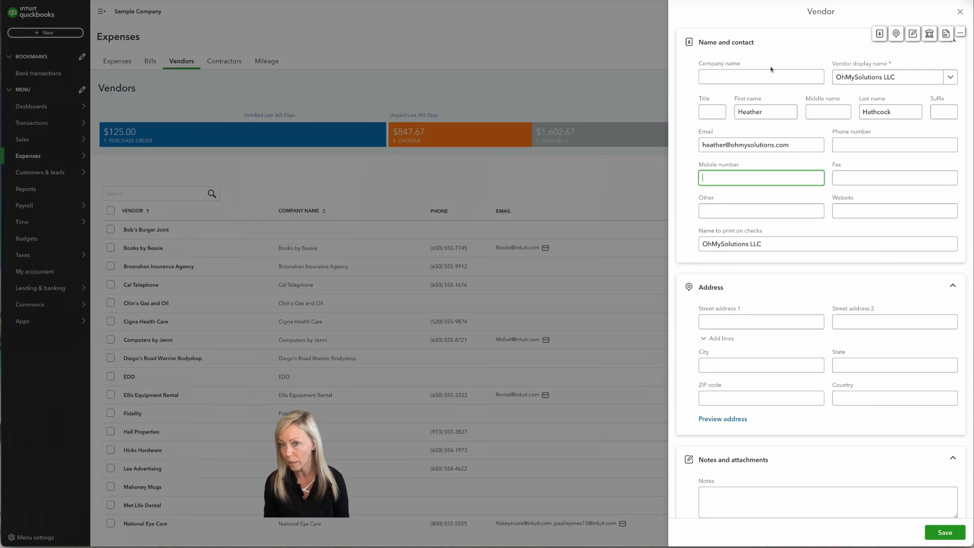
# Step: Fill in the vendor's street address, city, state and ZIP code
pyautogui.click(765, 322)
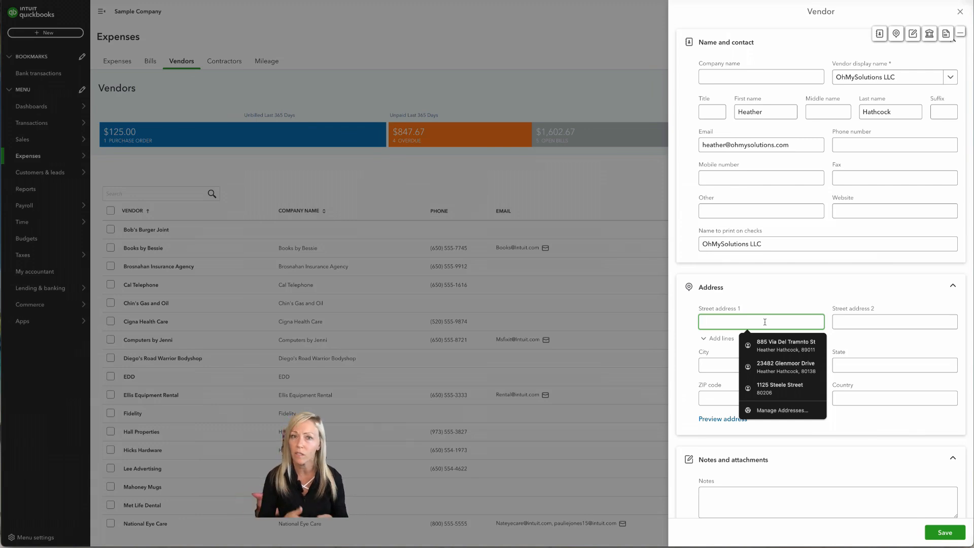
pyautogui.write('123')
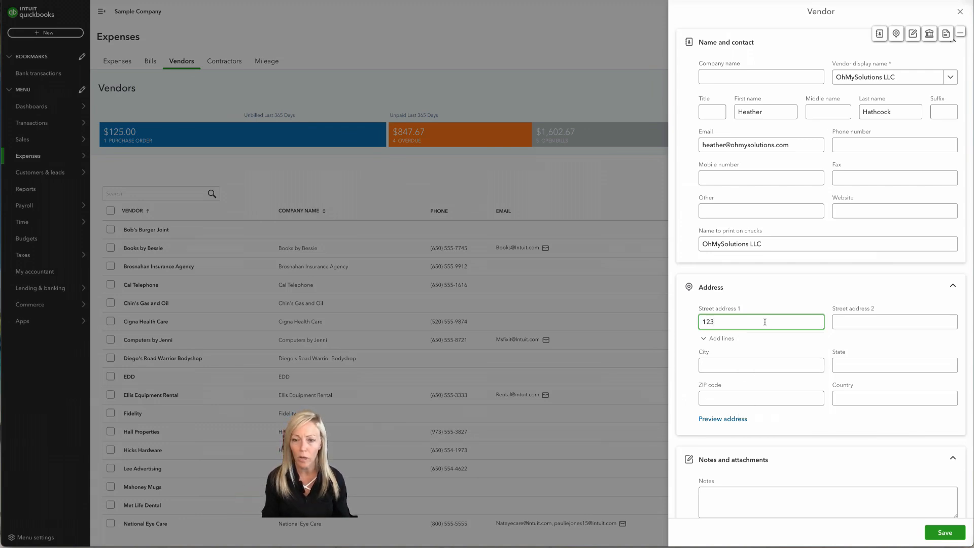
pyautogui.write('4 So')
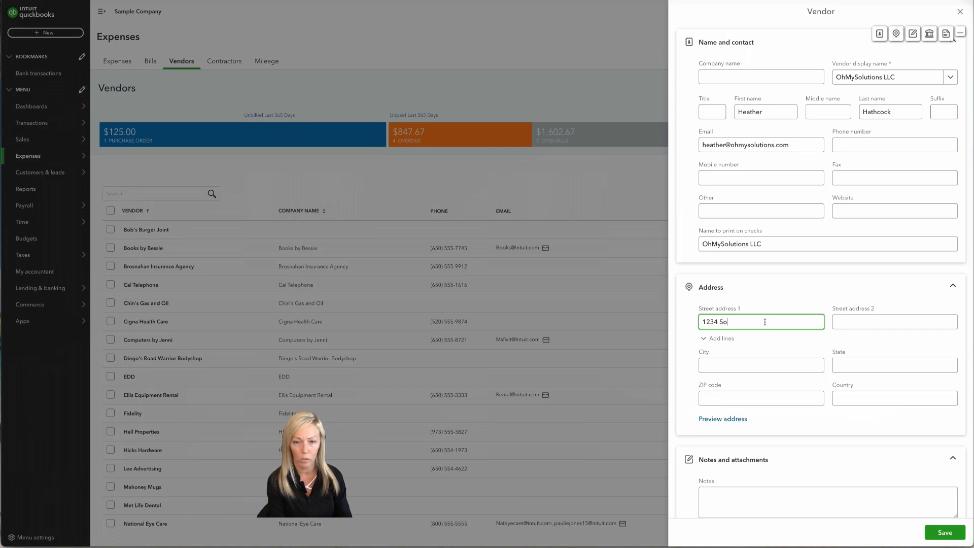
pyautogui.write('lutions Dr')
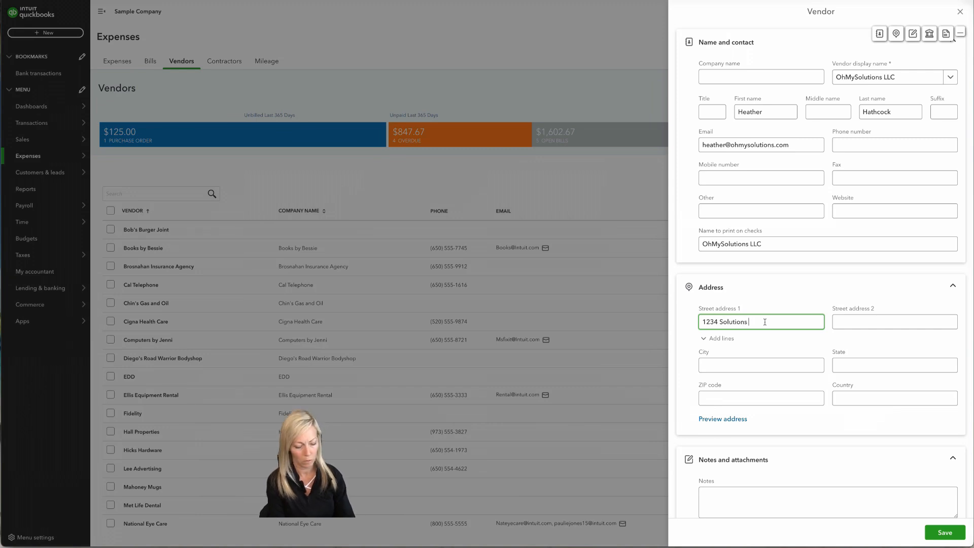
pyautogui.press('Tab')
pyautogui.press('Tab')
pyautogui.press('Tab')
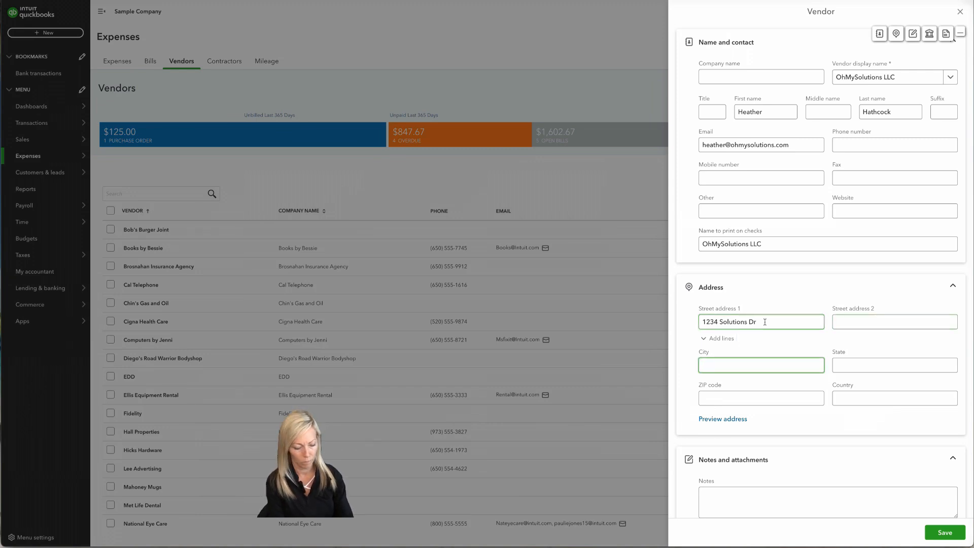
pyautogui.write('OhMY')
pyautogui.press('Tab')
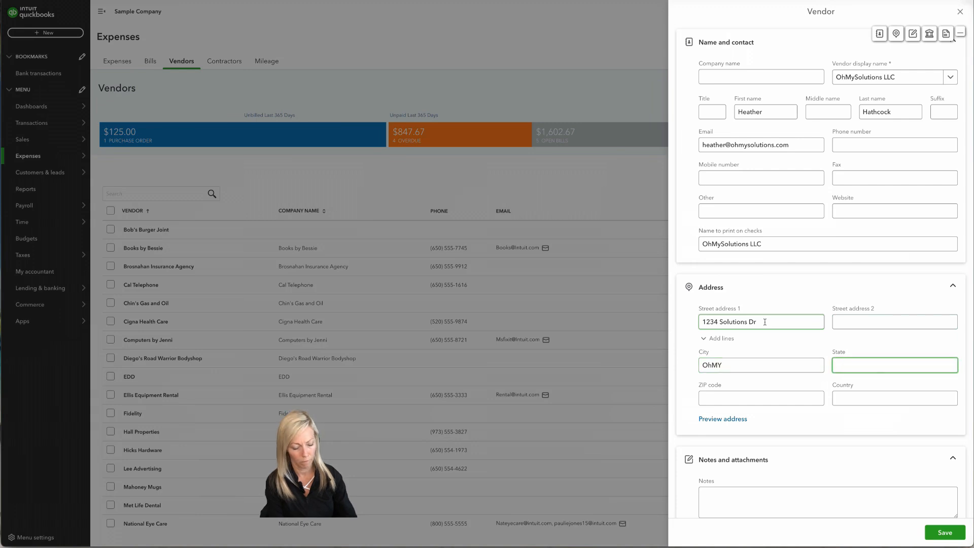
pyautogui.write('CO')
pyautogui.press('Tab')
pyautogui.write('8000')
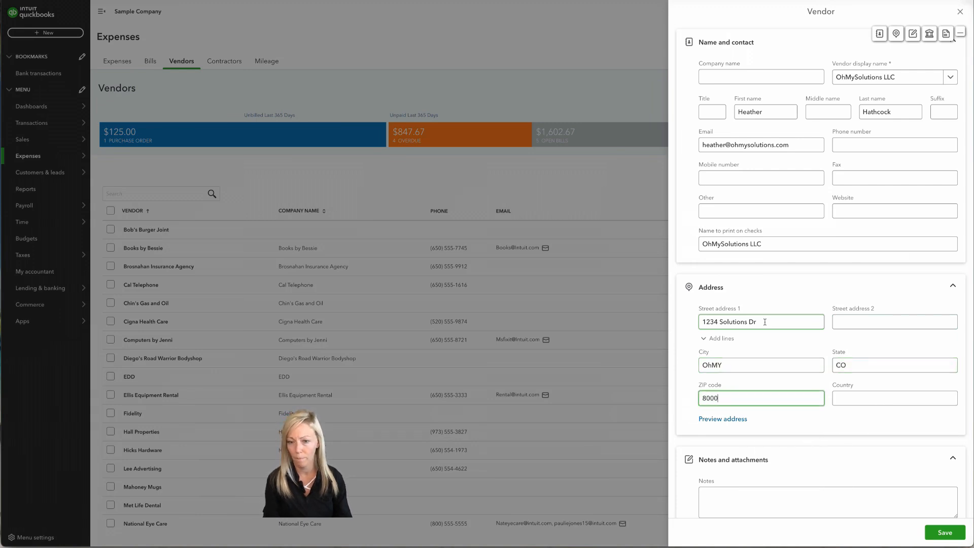
pyautogui.write('0')
pyautogui.press('Tab')
# Step: Scroll past Notes and Bank payment info down to the Additional info Business ID field
pyautogui.scroll(-1, 798, 303)
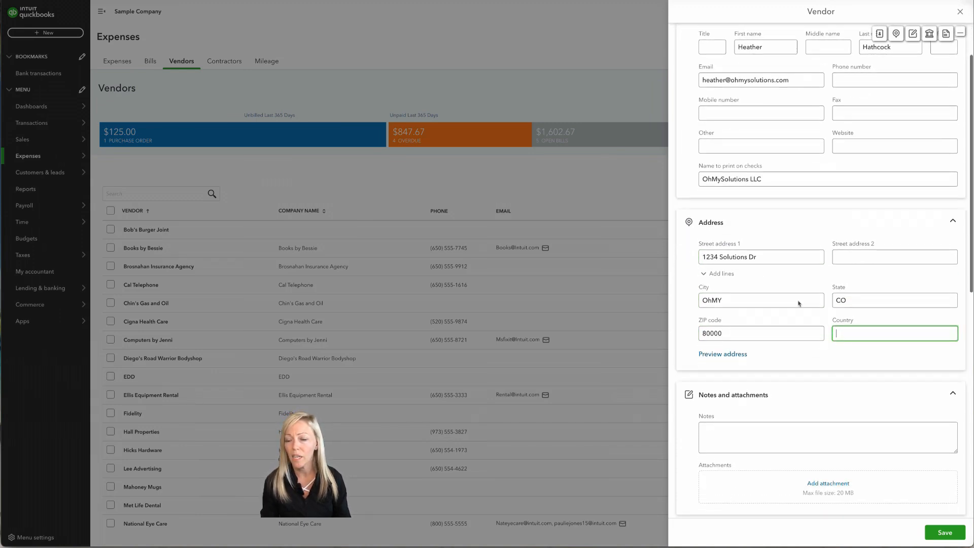
pyautogui.scroll(-3, 798, 304)
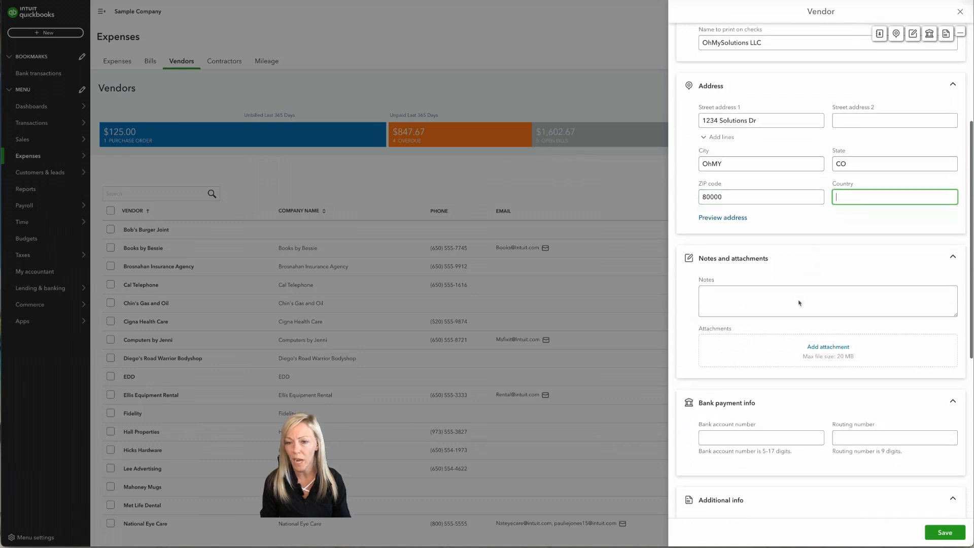
pyautogui.scroll(-2, 799, 302)
pyautogui.click(792, 229)
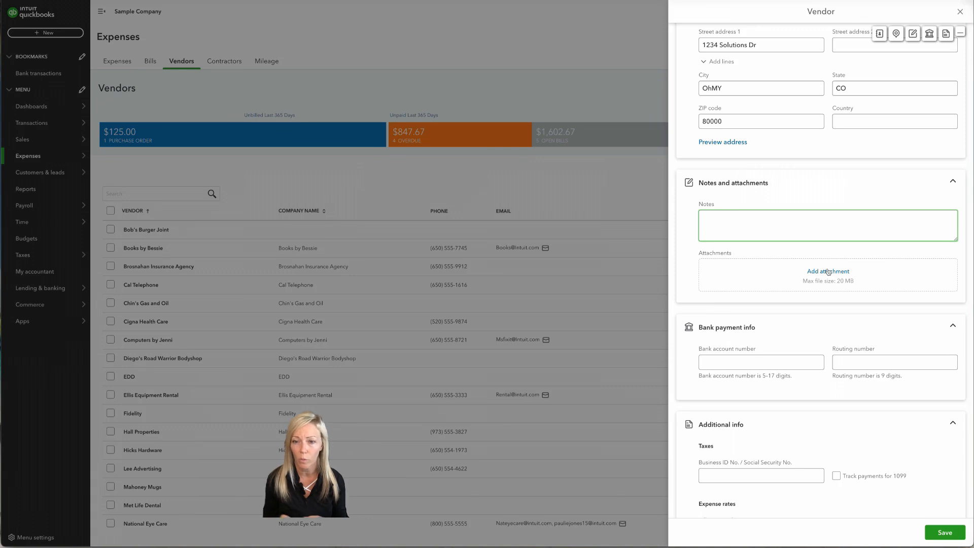
pyautogui.scroll(-3, 828, 271)
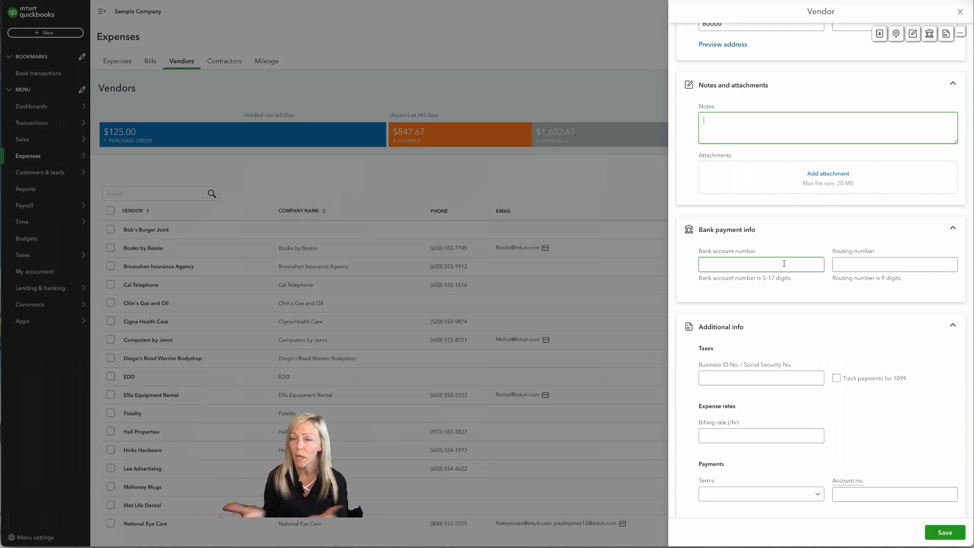
pyautogui.scroll(-3, 794, 263)
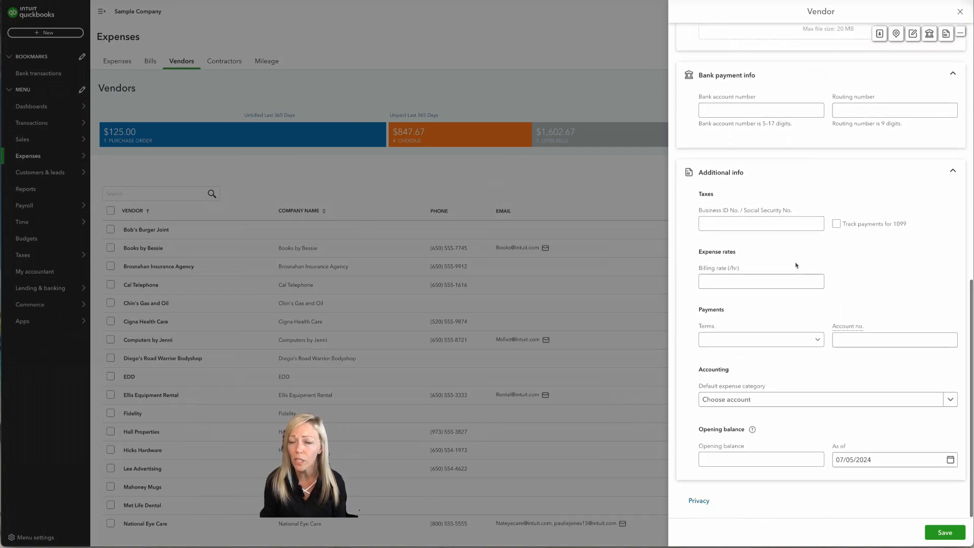
pyautogui.click(759, 221)
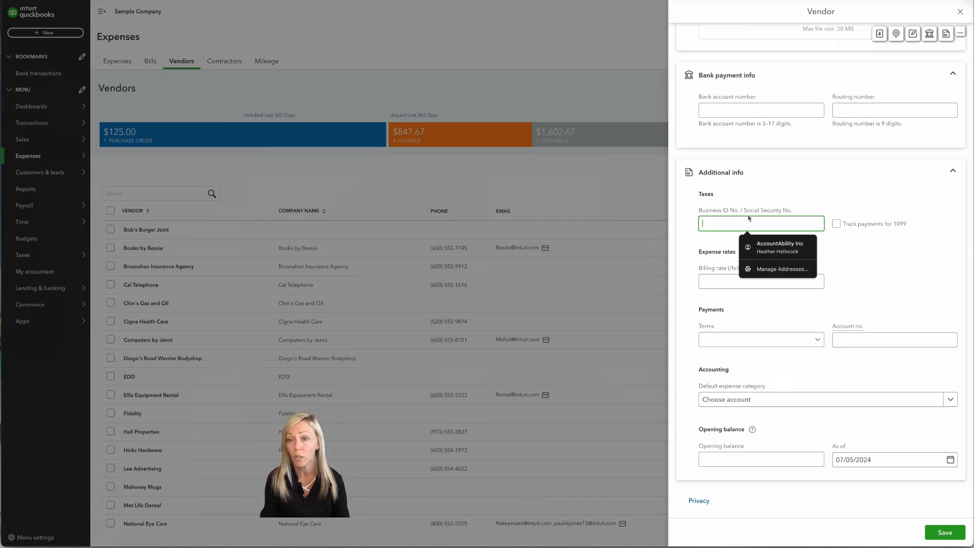
# Step: Enable 1099 tracking, enter the business tax ID, choose Net 30 terms and the account number
pyautogui.click(837, 224)
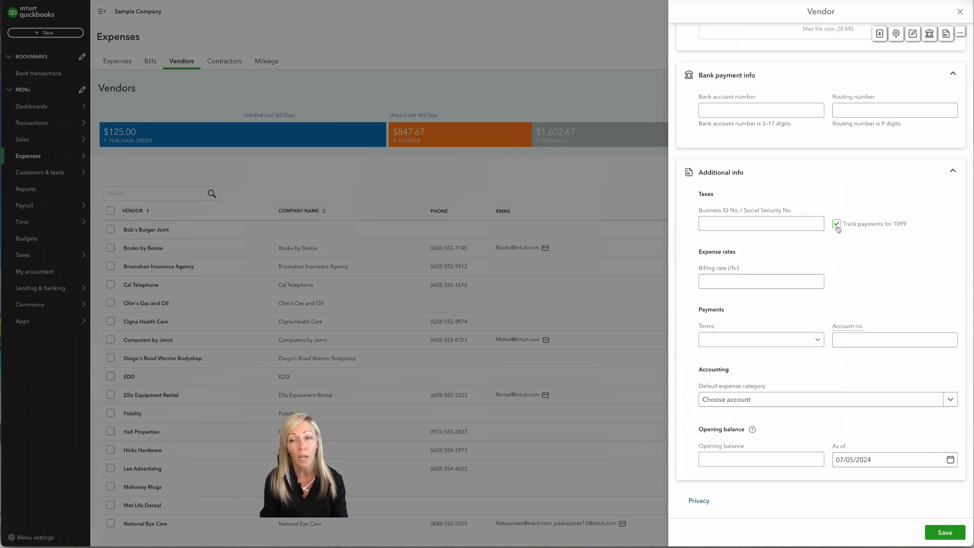
pyautogui.click(793, 224)
pyautogui.write('1')
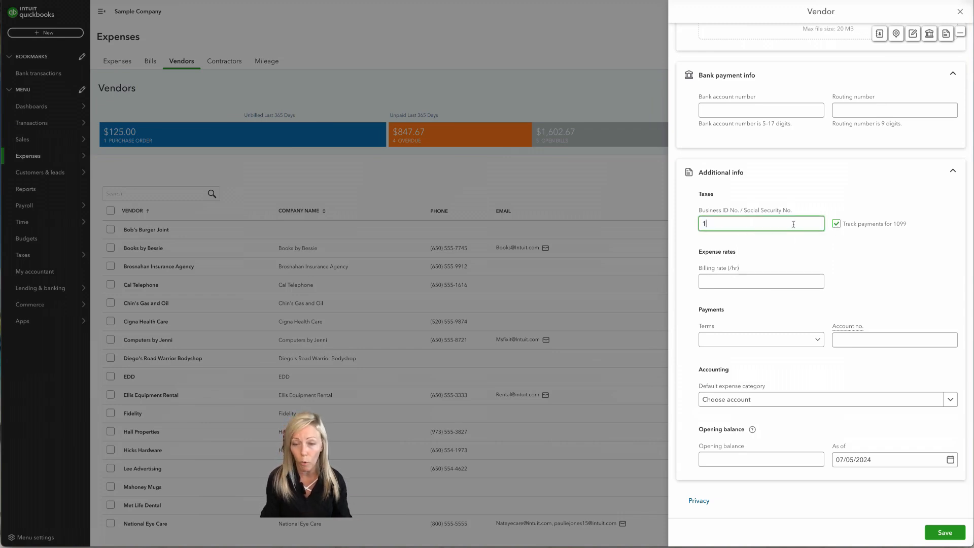
pyautogui.write('2345678')
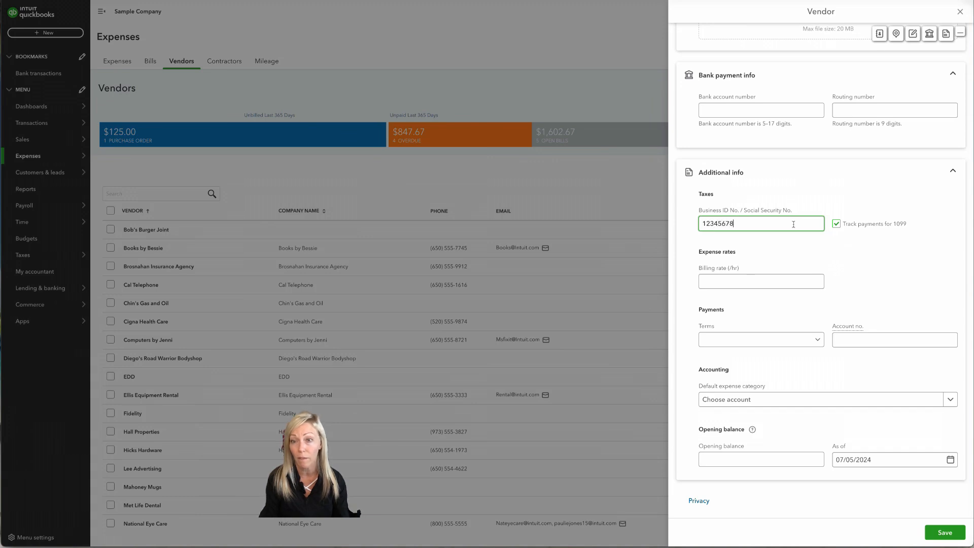
pyautogui.write('9')
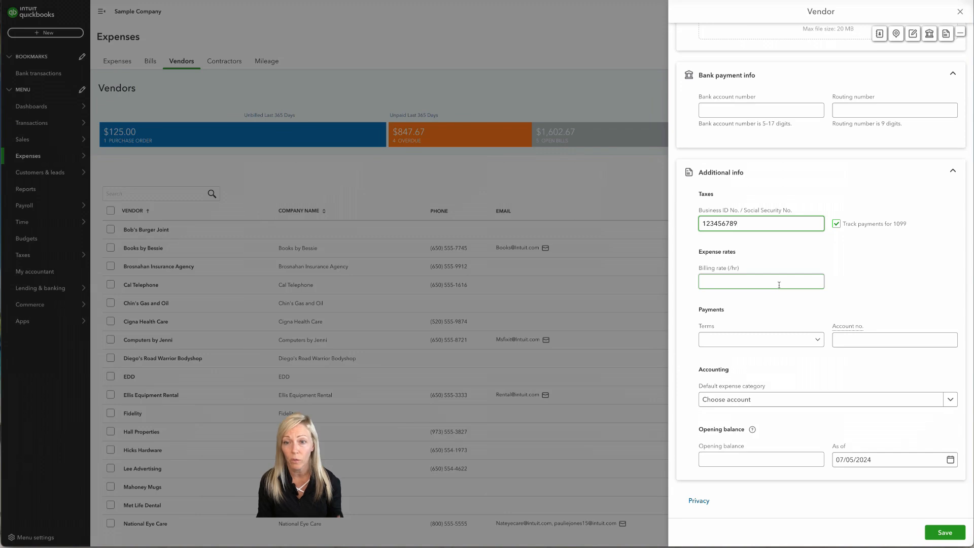
pyautogui.click(817, 340)
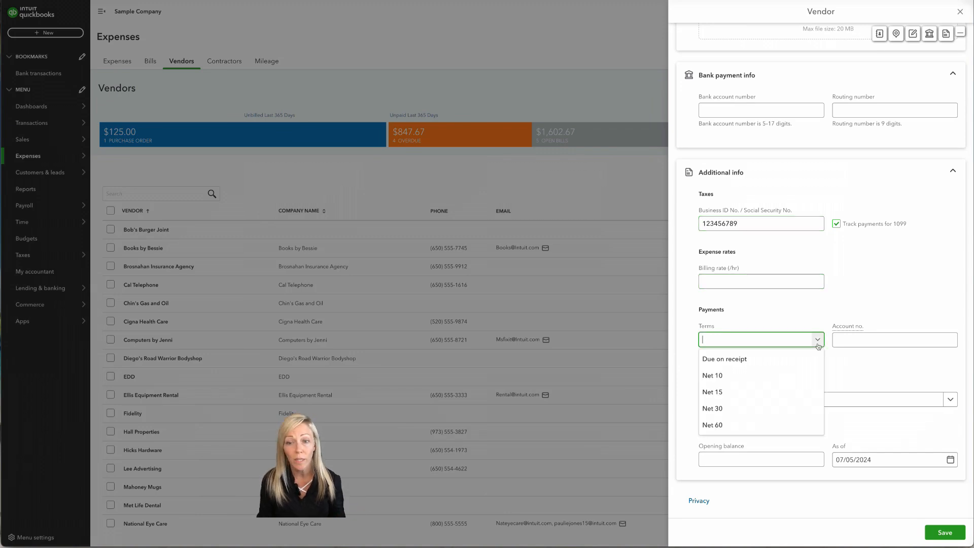
pyautogui.click(735, 408)
pyautogui.click(846, 341)
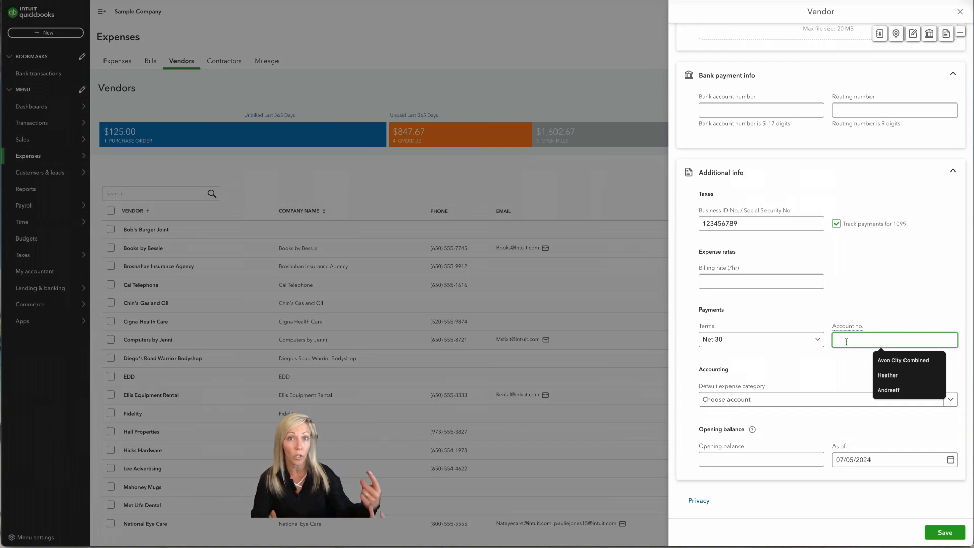
pyautogui.write('12345')
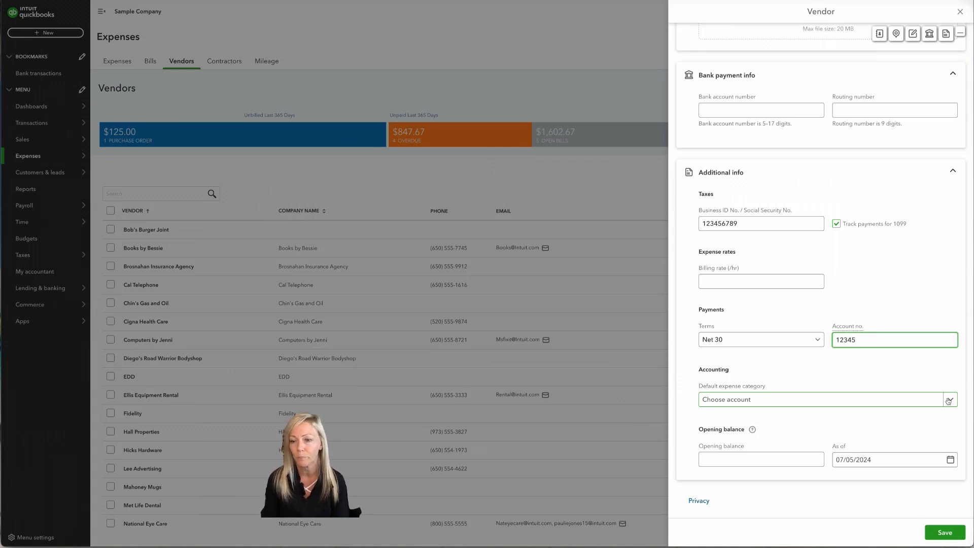
# Step: Leave the opening balance at 0.00 and save the new vendor
pyautogui.click(800, 460)
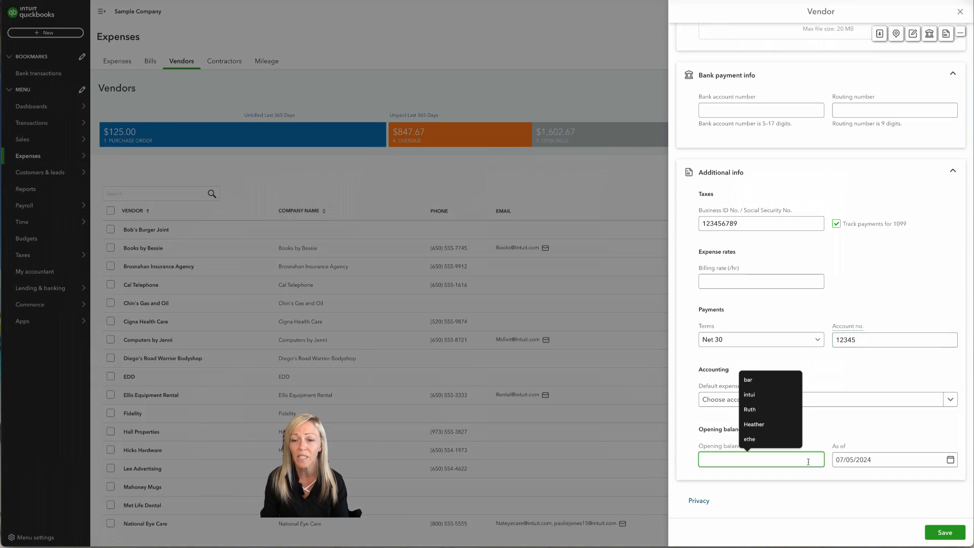
pyautogui.click(773, 508)
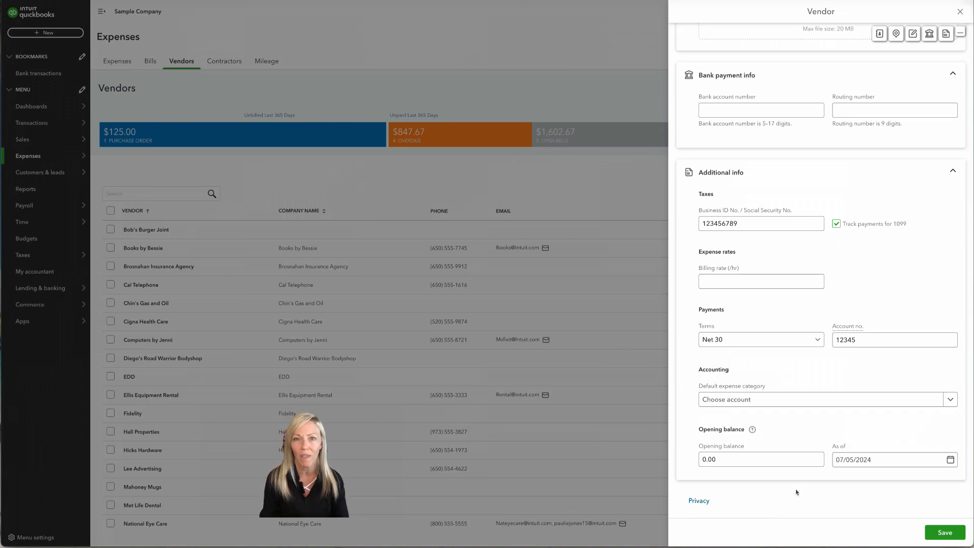
pyautogui.click(938, 534)
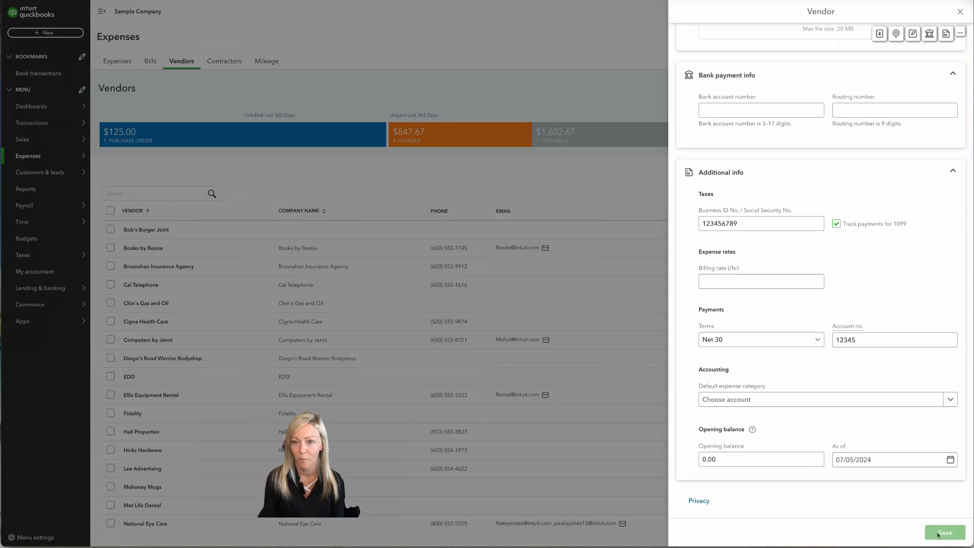